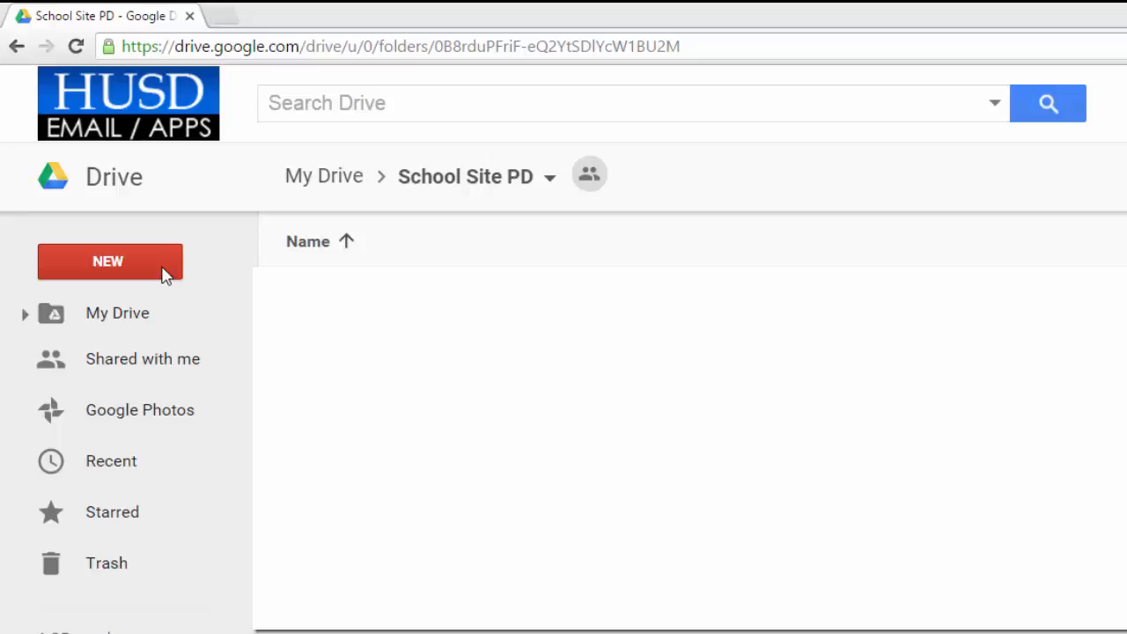
- Create a new folder inside School Site PD, named with the teacher's title and surname followed by 2015-2016
click(166, 275)
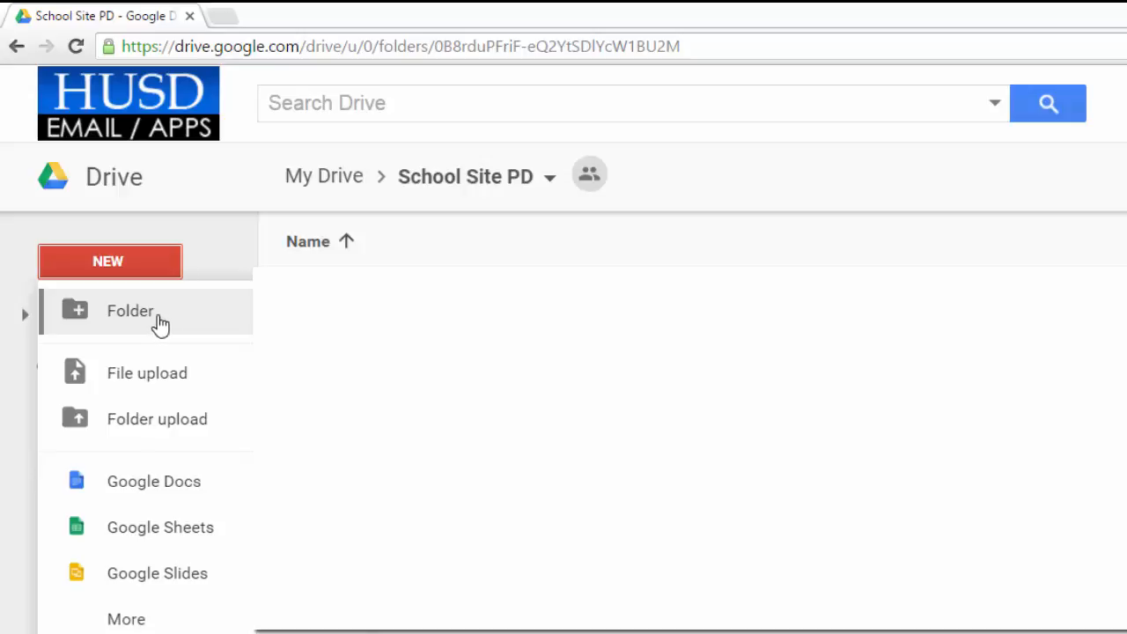
click(157, 321)
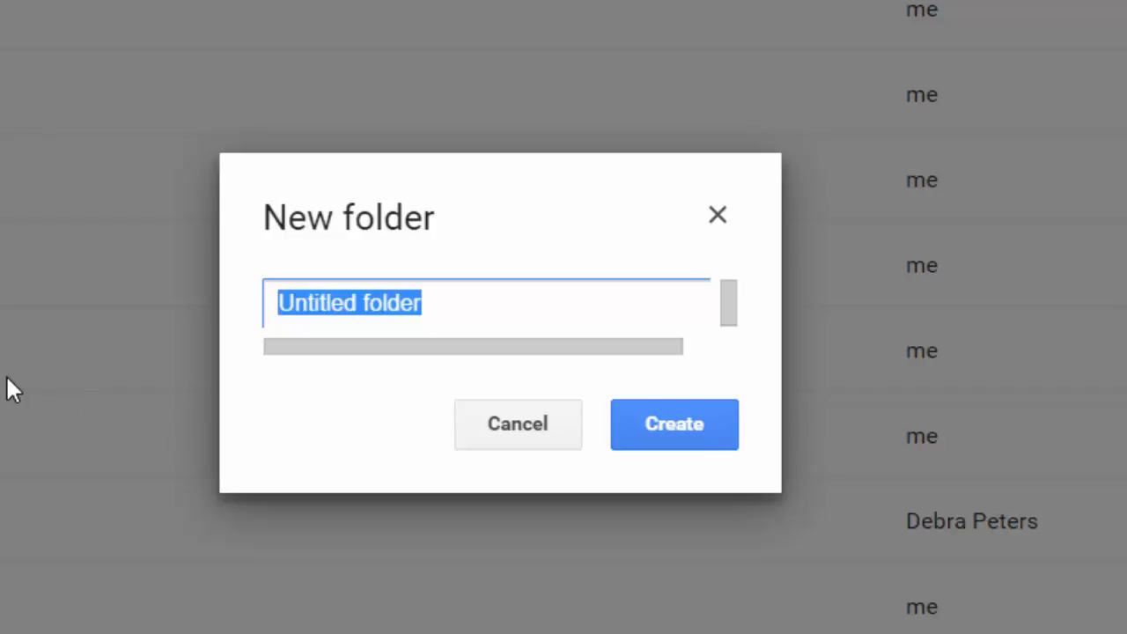
text(Mr)
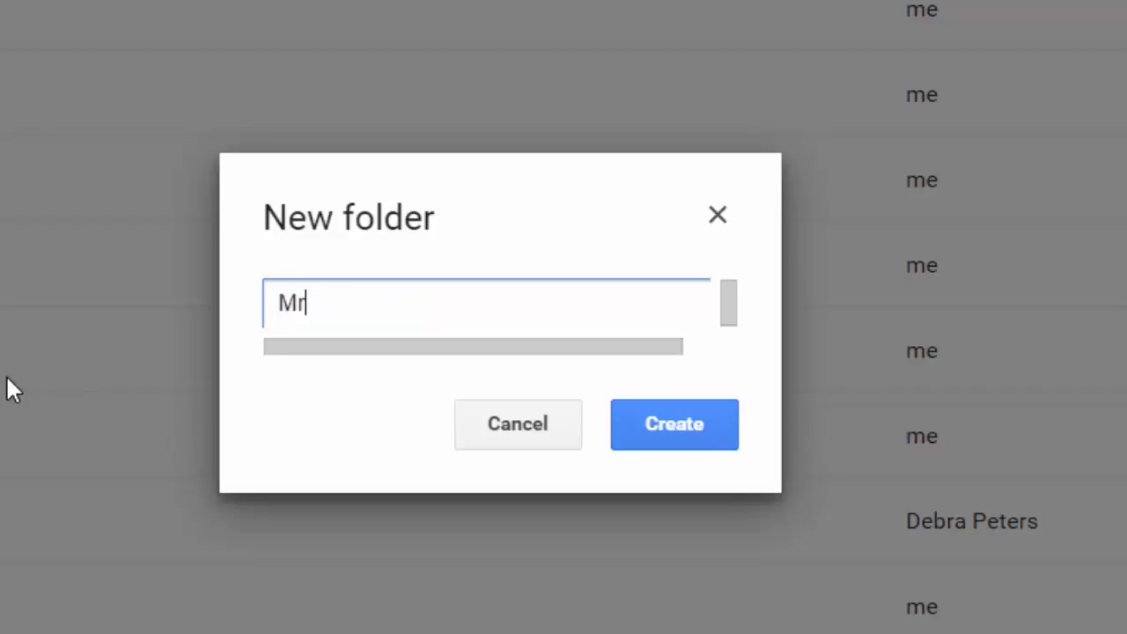
text(s. Smith)
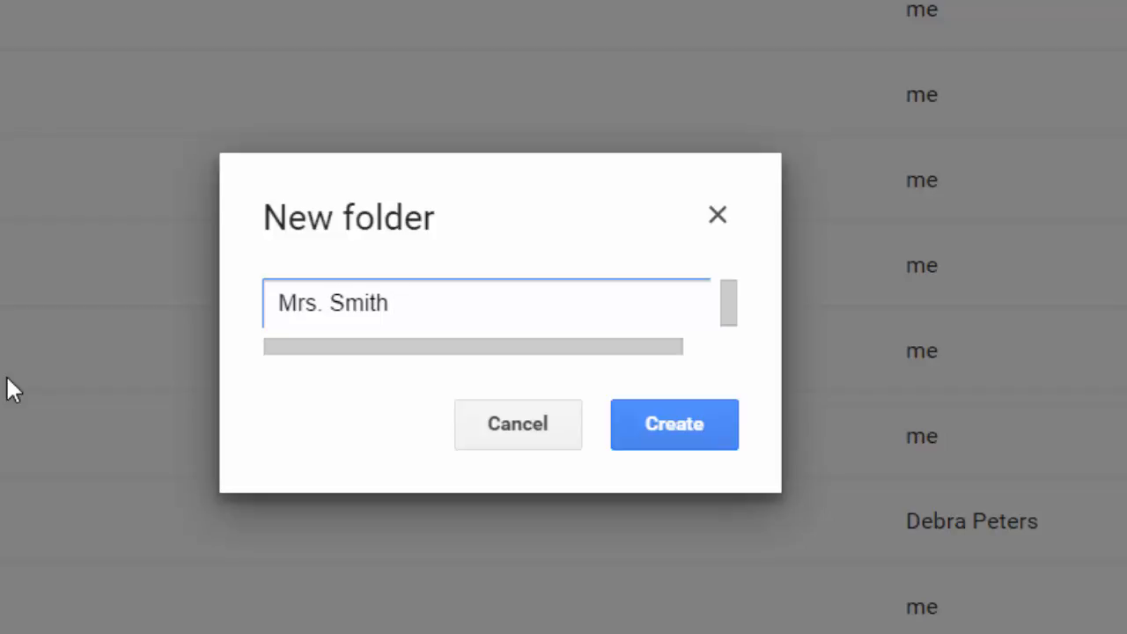
text(2015-20)
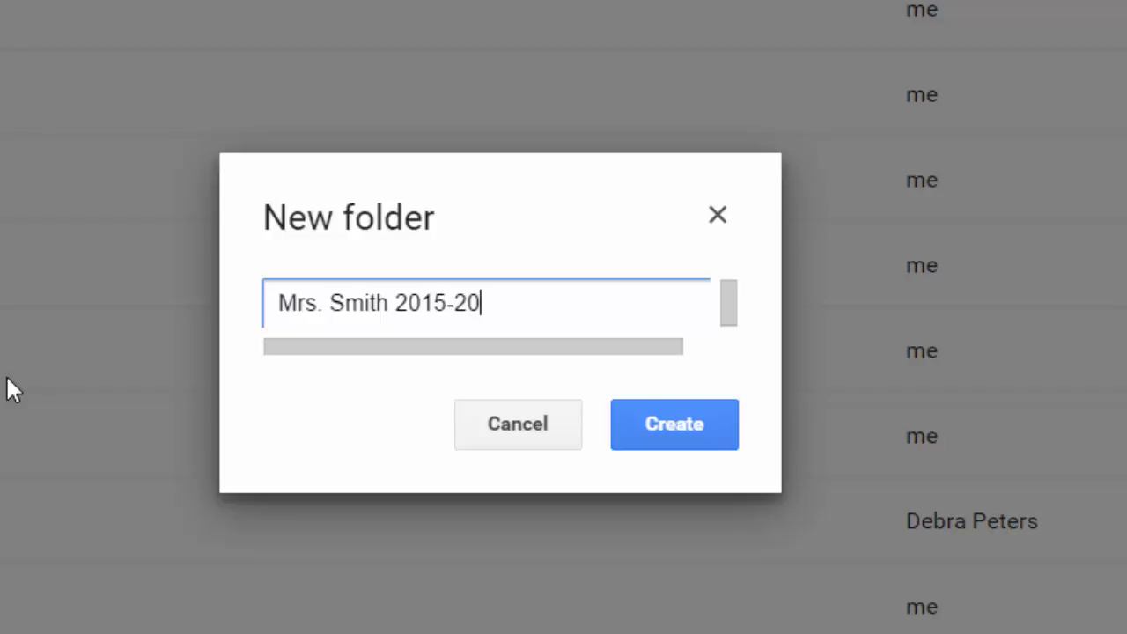
text(16)
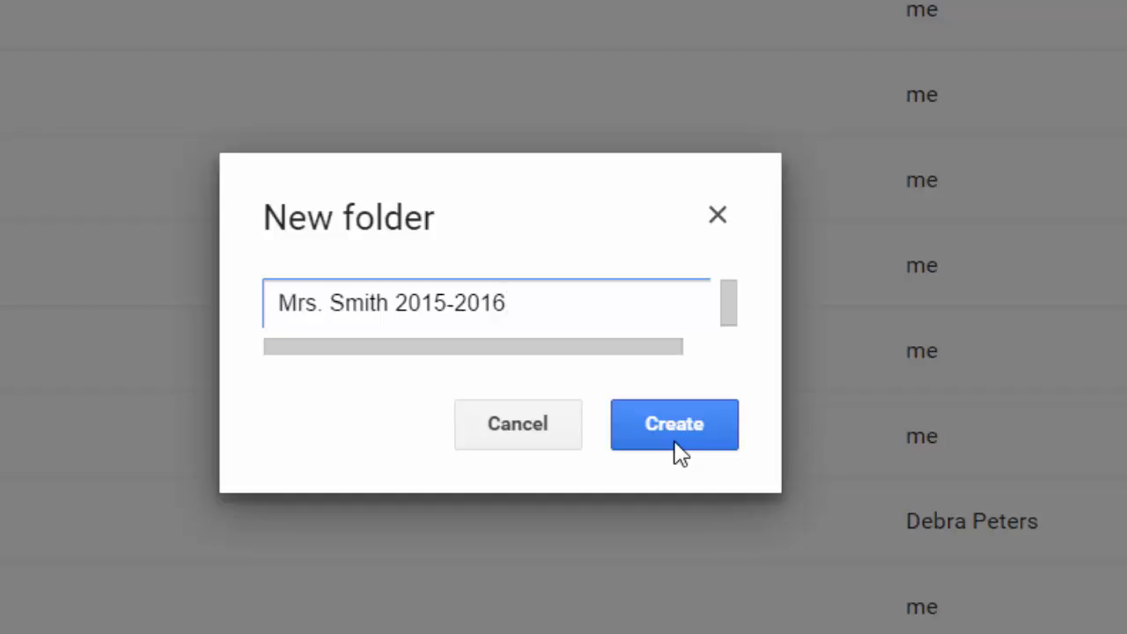
click(676, 443)
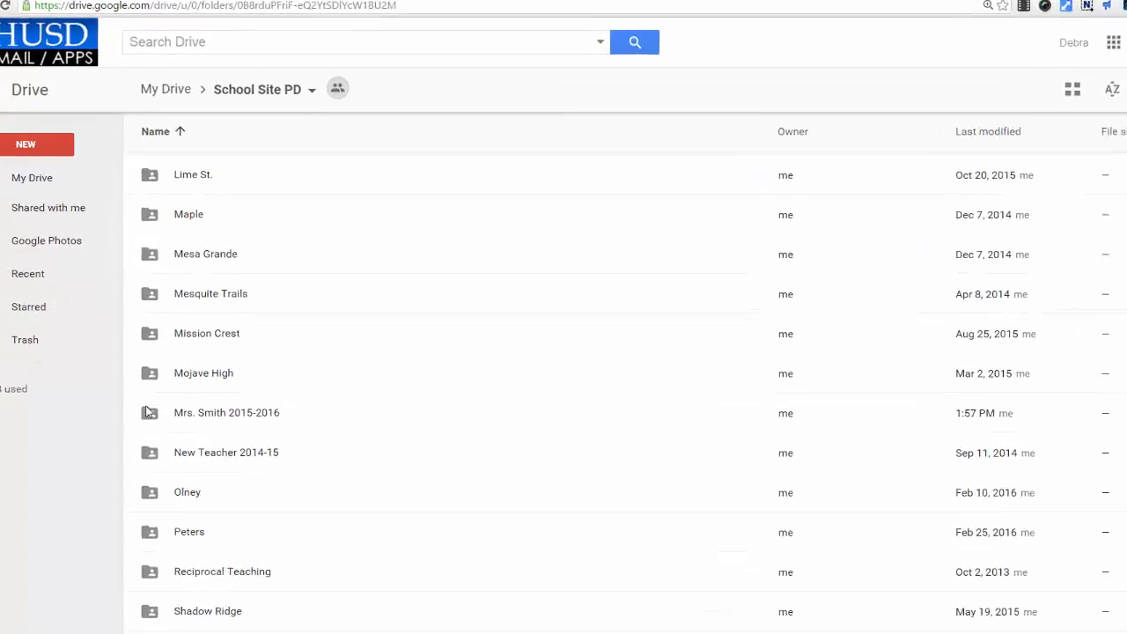
- Open the new 2015-2016 teacher folder and create a Google Docs document in it, accepting the folder's sharing permissions
click(176, 391)
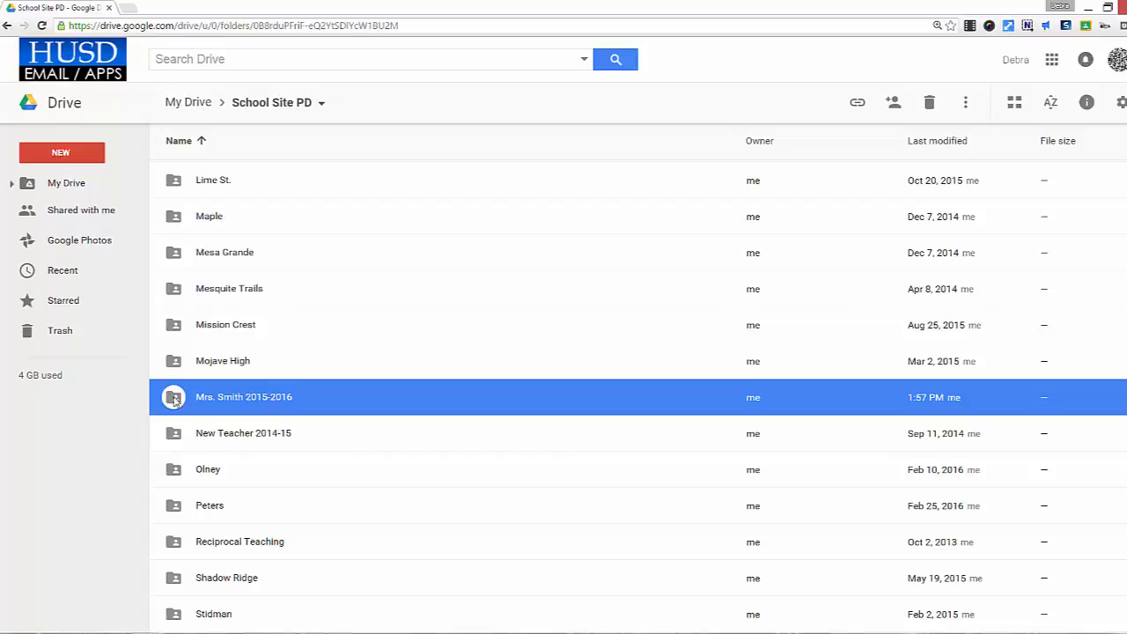
double_click(174, 399)
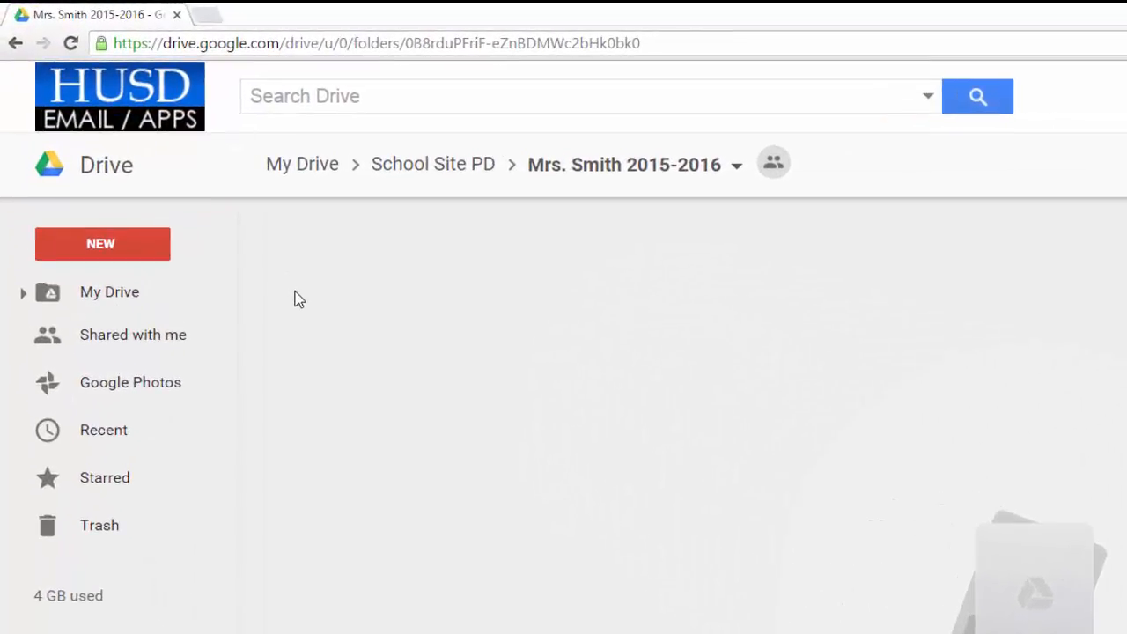
click(148, 251)
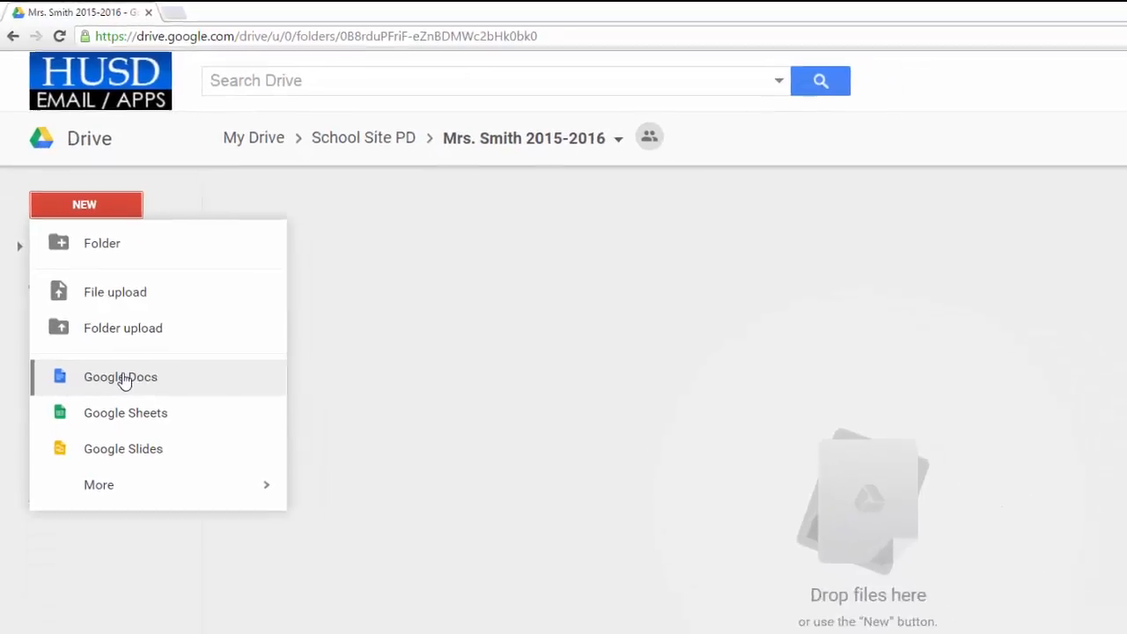
click(146, 451)
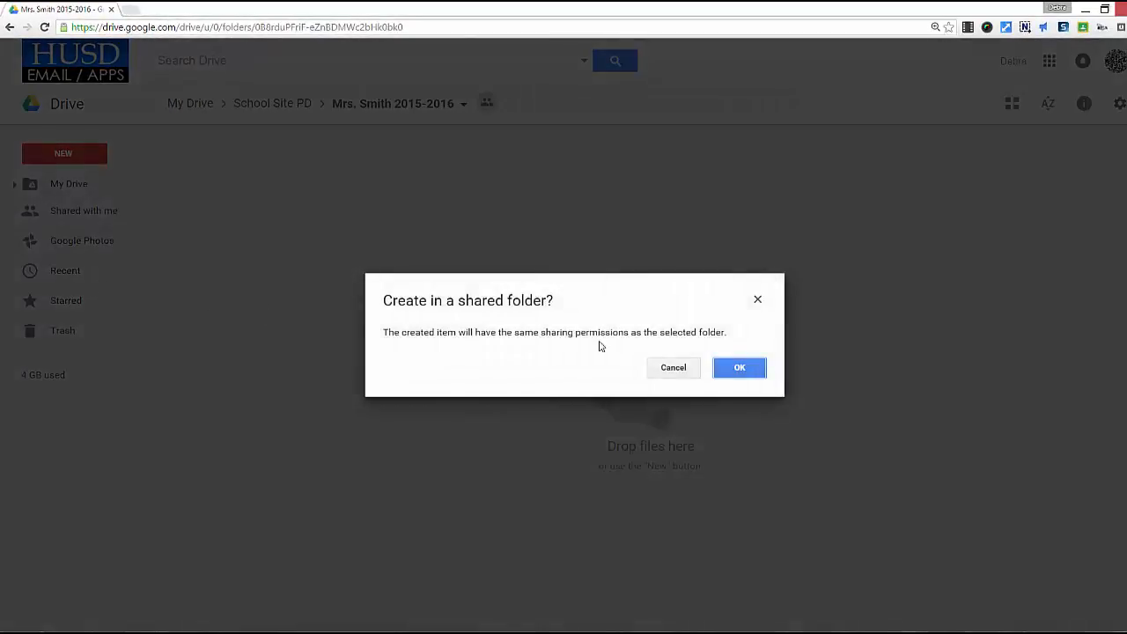
click(741, 371)
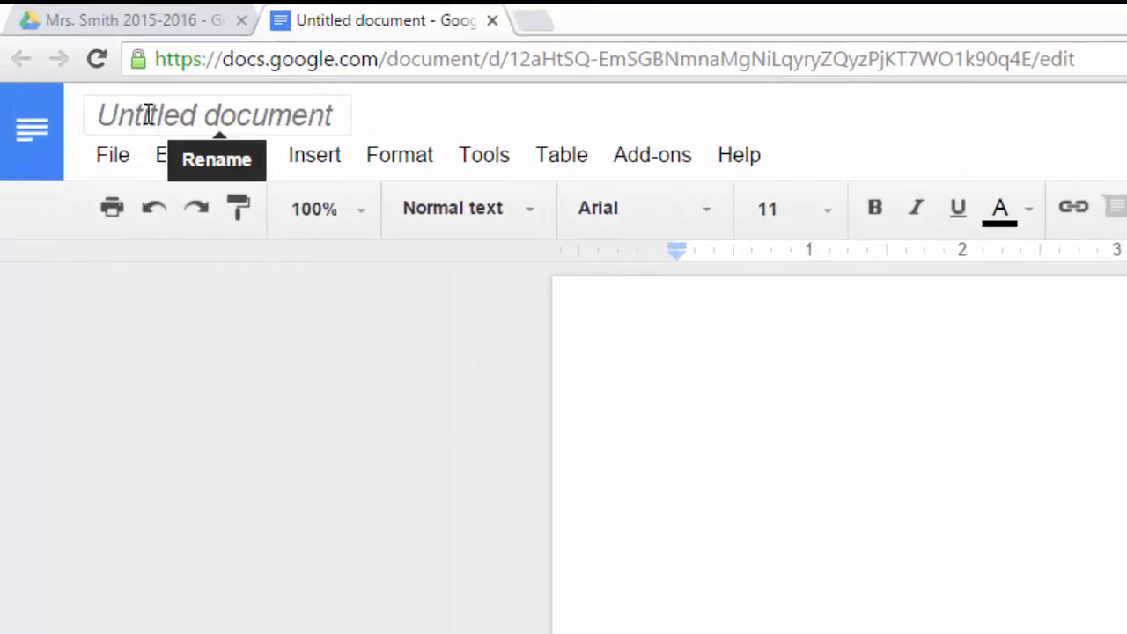
- Rename the untitled document as Word Work
click(147, 114)
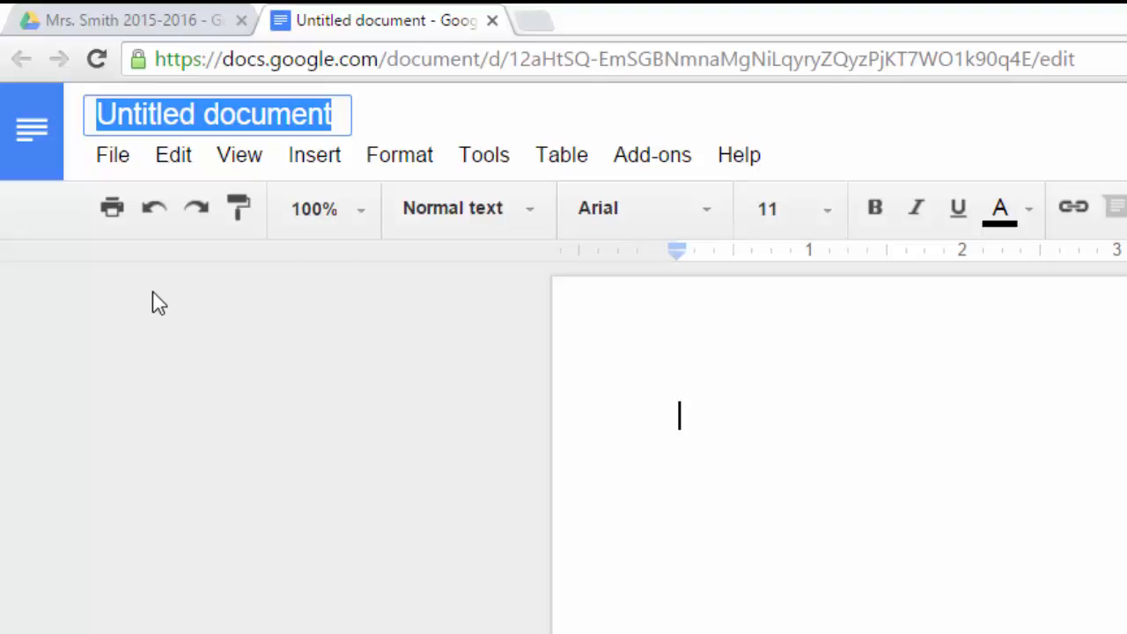
text(Word Work)
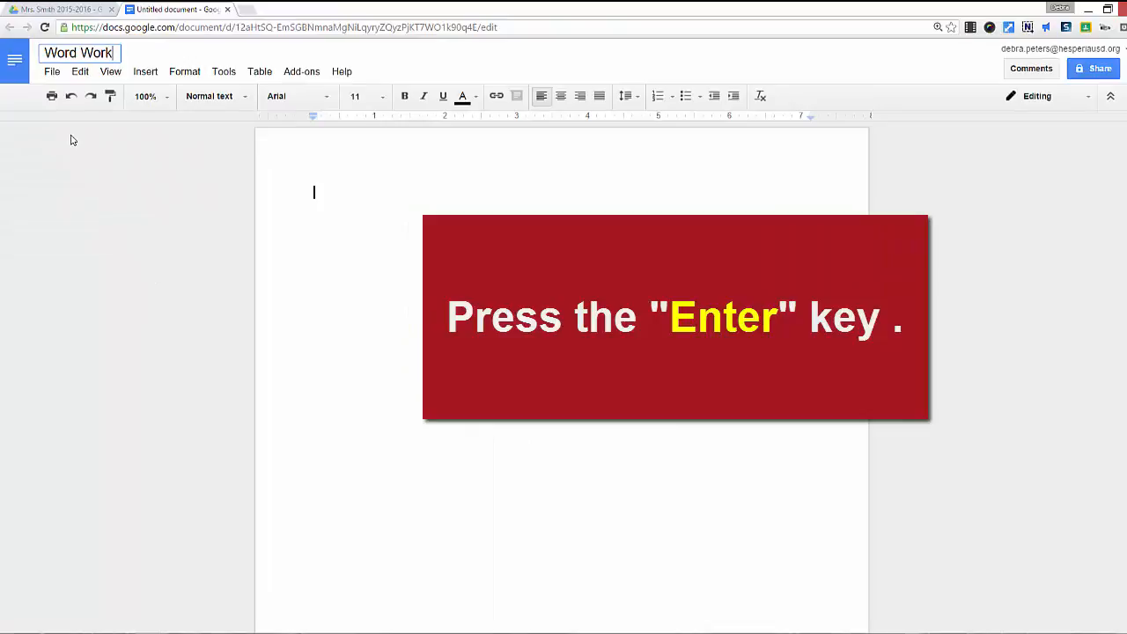
key(Return)
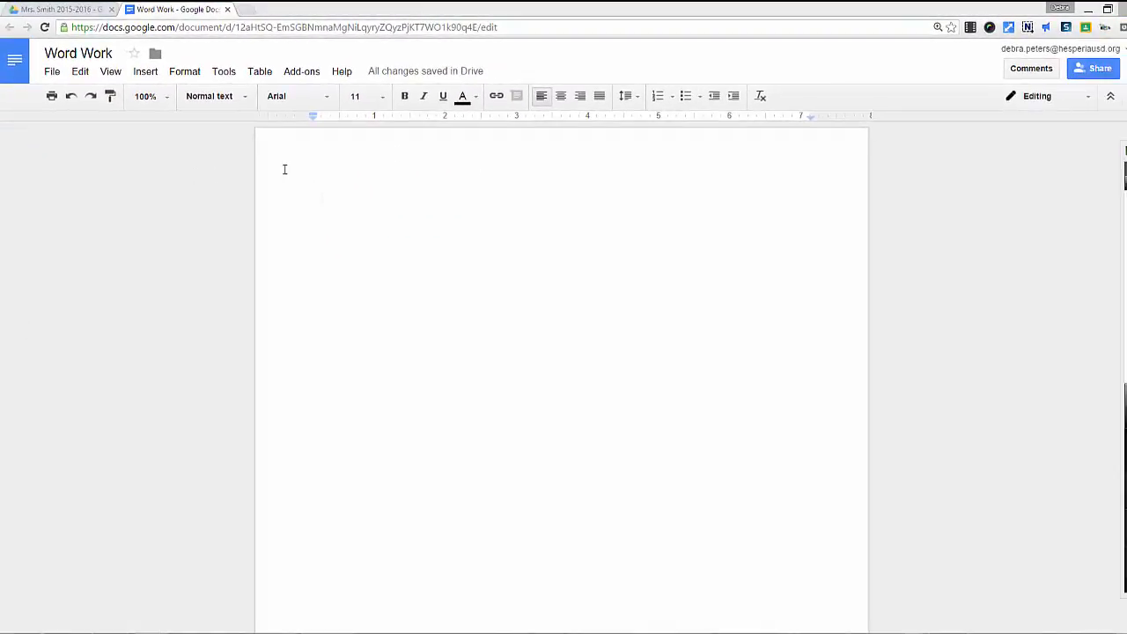
- Enter the heading "Word List" in the document body and start a bulleted list on the line below it
key(Return)
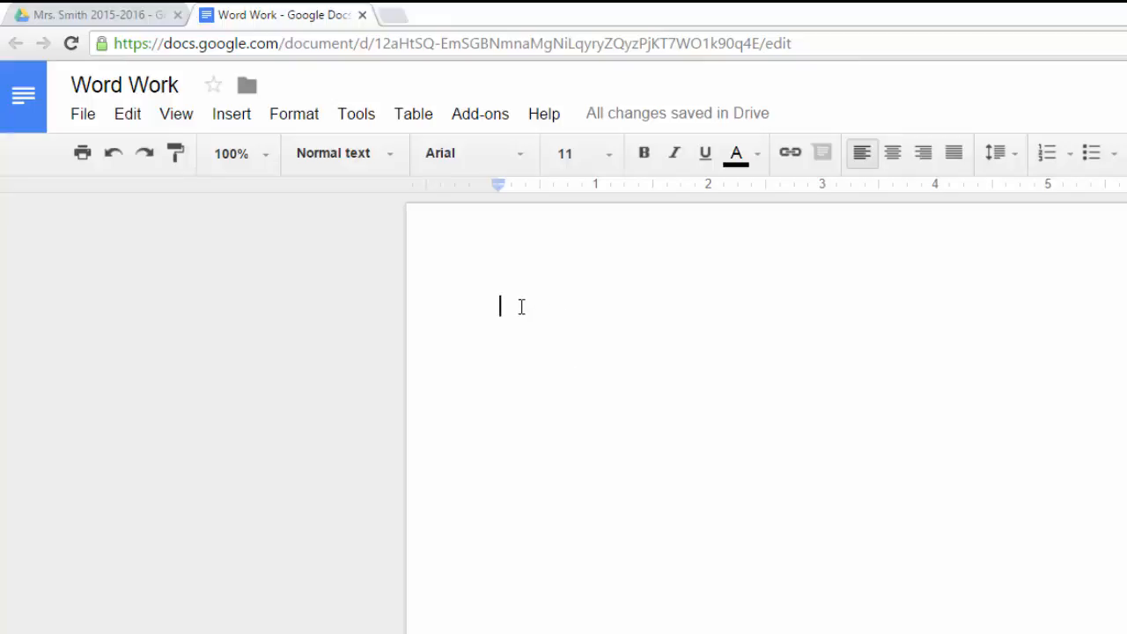
text(Word List)
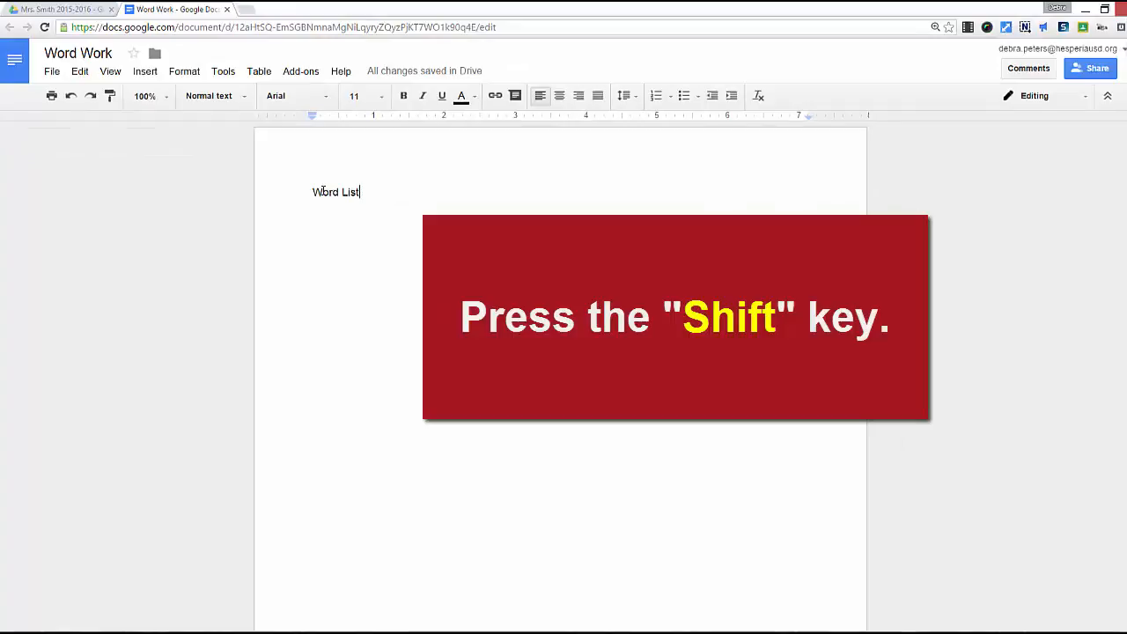
key(Return)
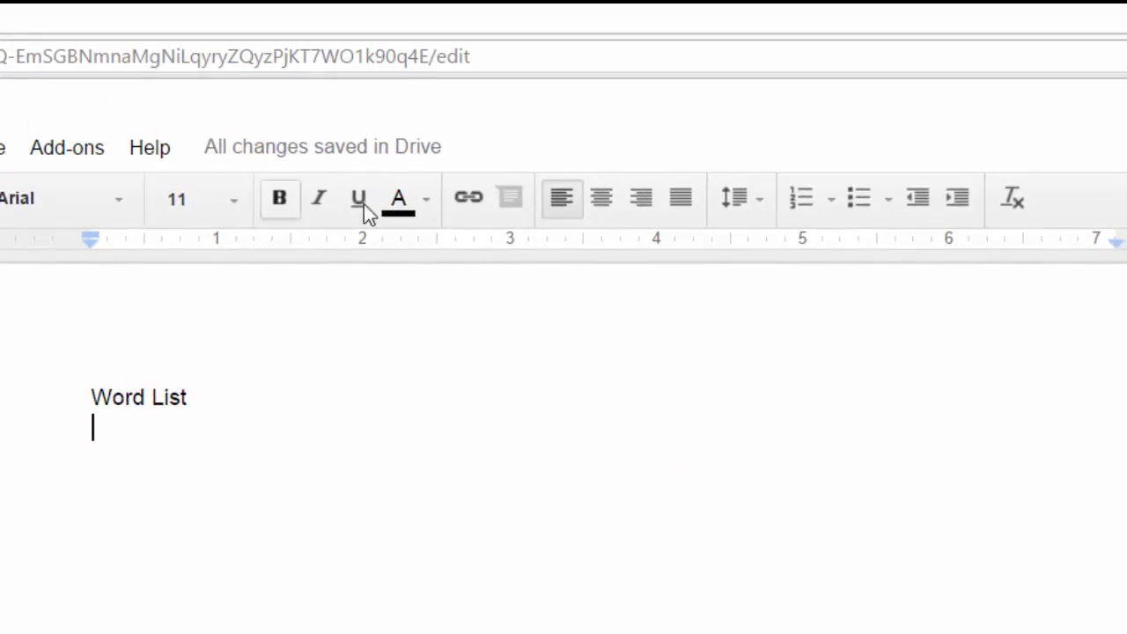
click(860, 207)
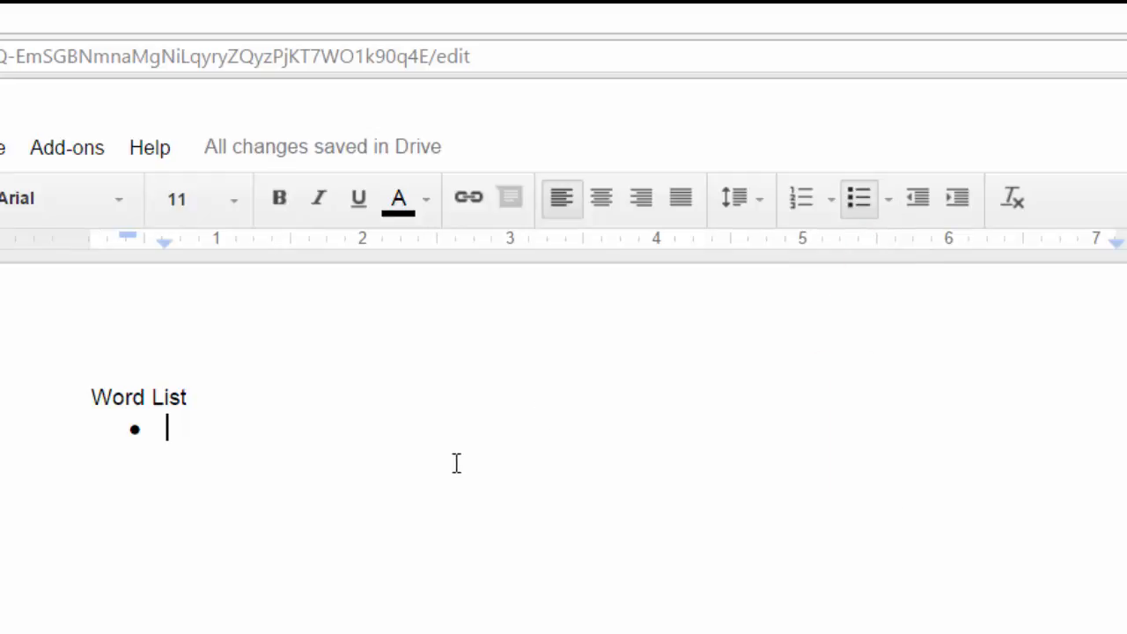
- Fill the bulleted list under the heading with the words The, My, You, can and From, one per bullet
text(The)
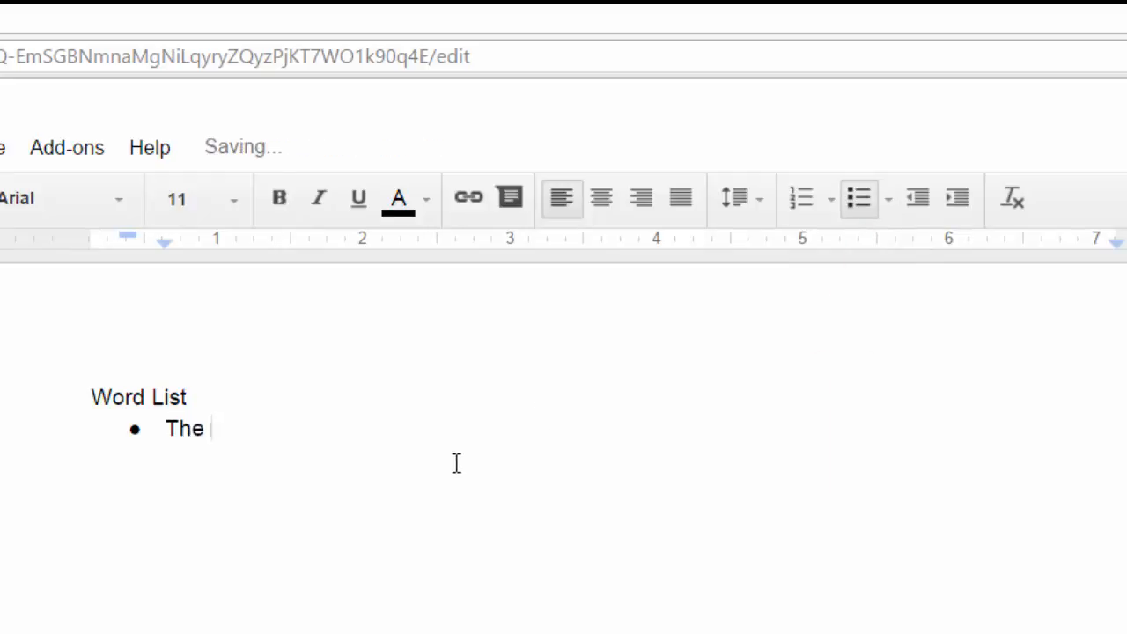
key(Return)
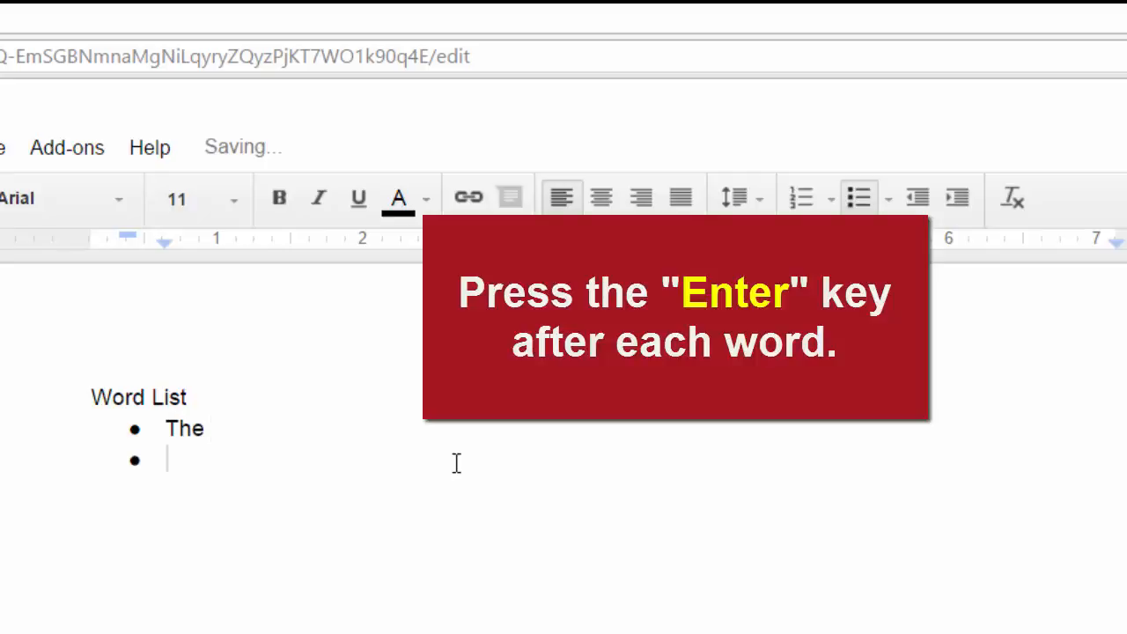
text(My)
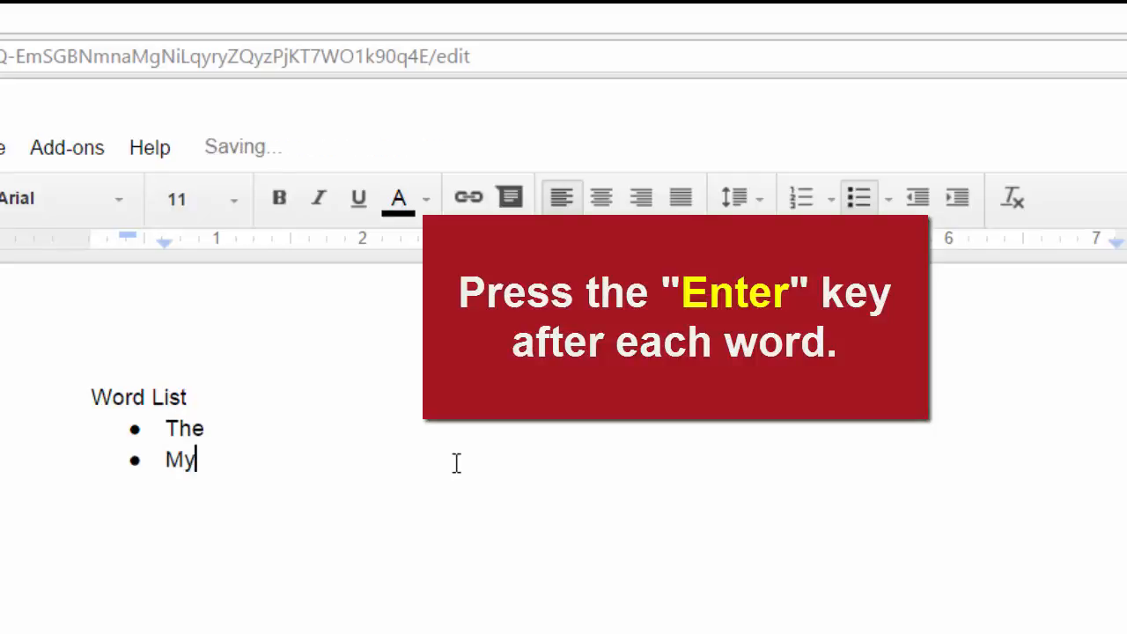
key(Return)
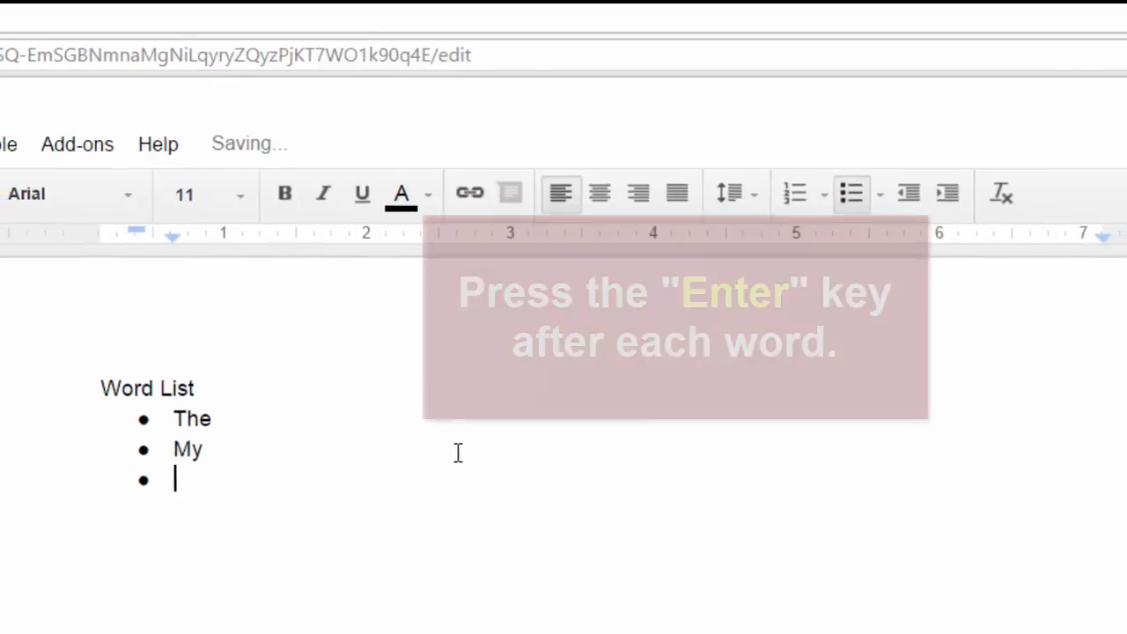
text(You)
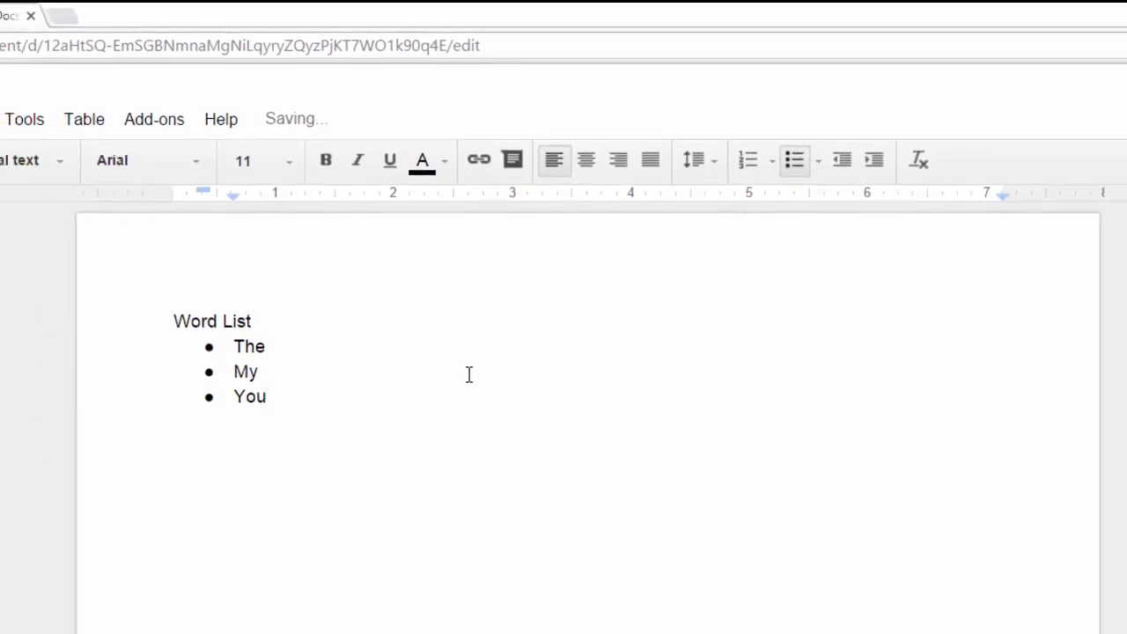
key(Return)
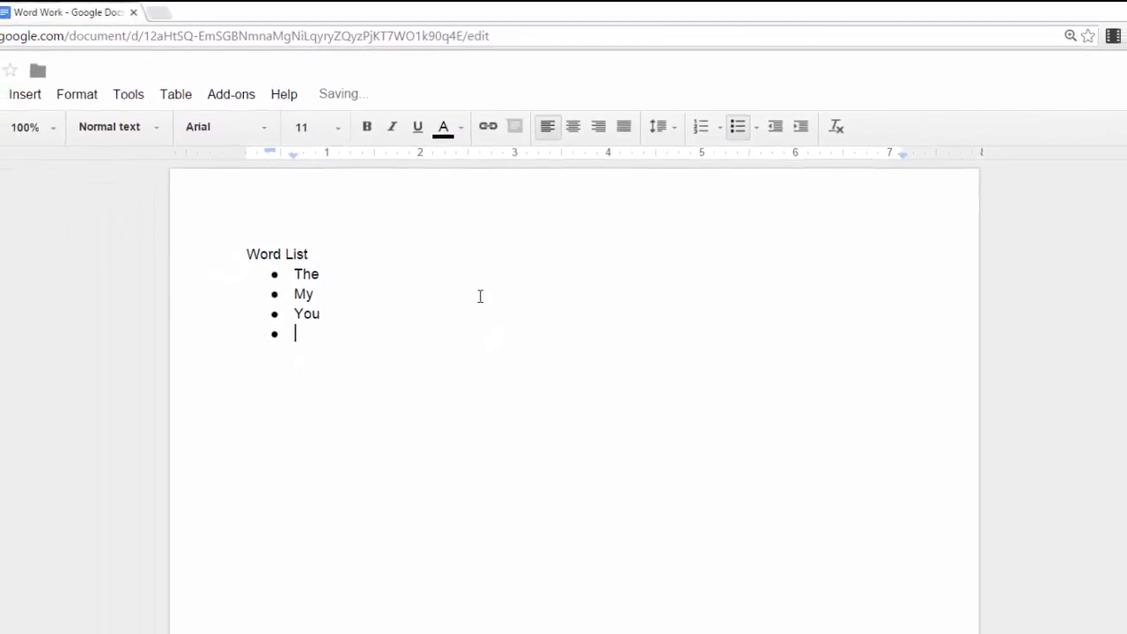
text(can)
key(Return)
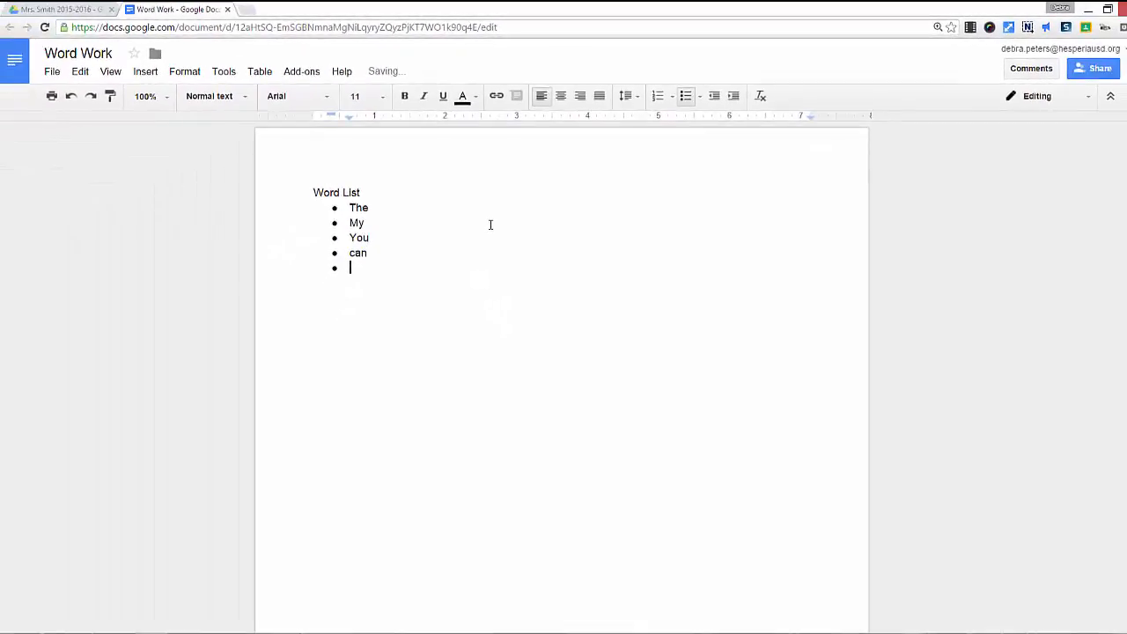
text(From)
- Capitalize the fourth word in the bulleted list so it reads Can
click(355, 252)
key(BackSpace)
text(C)
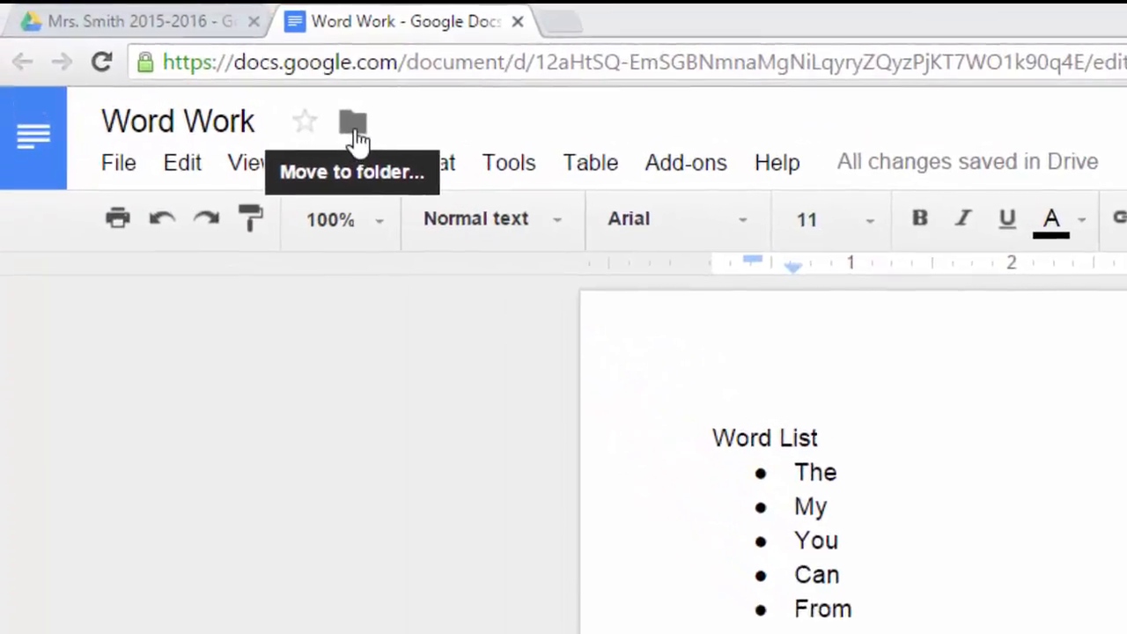
- Check which Drive folder the Word Work document is stored in
click(393, 139)
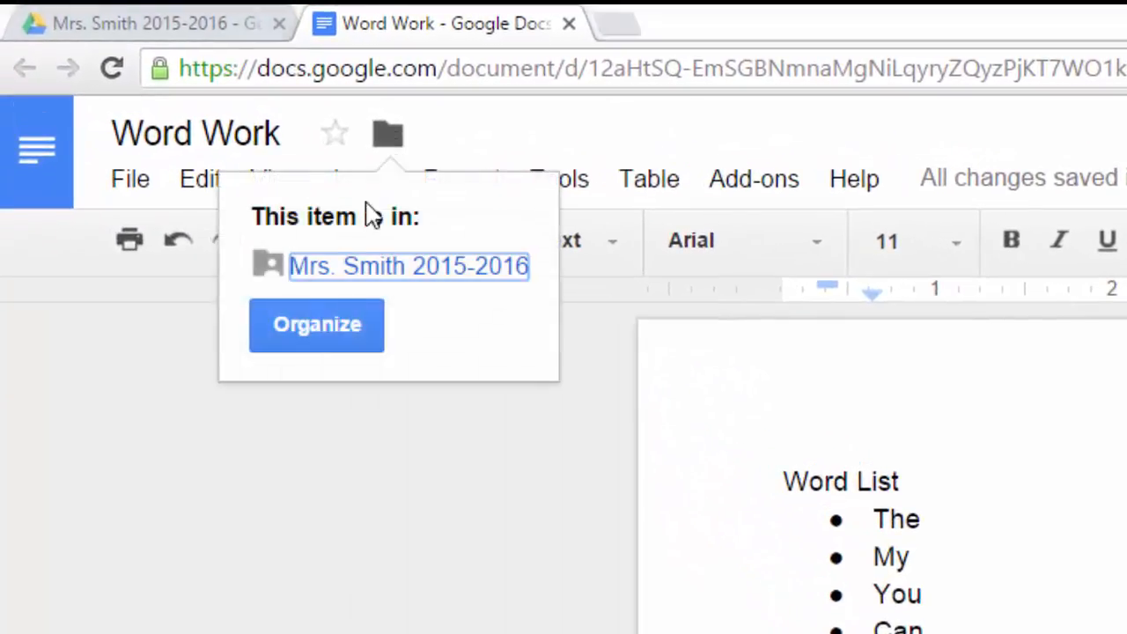